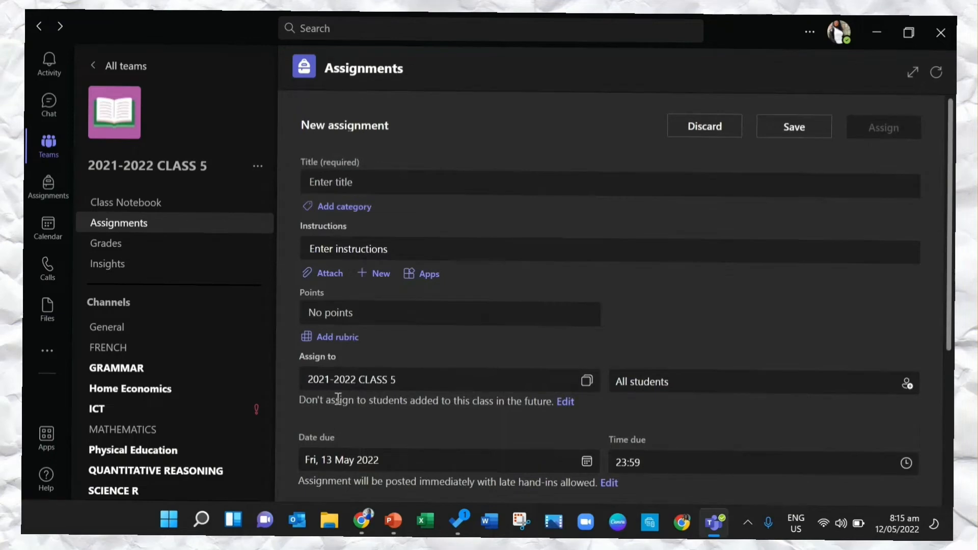
Step: Title the new assignment "BRAIN EXERCISE"
left_click(371, 182)
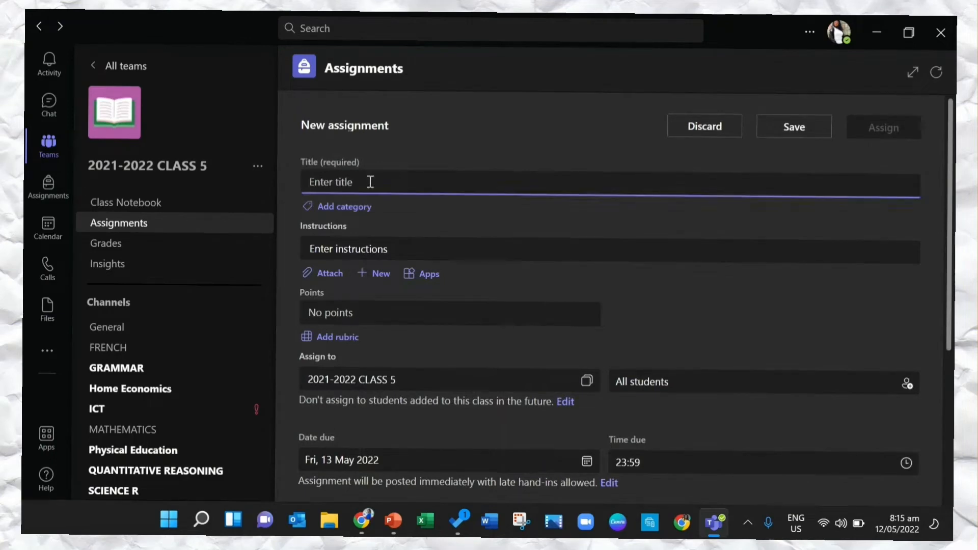
type("B")
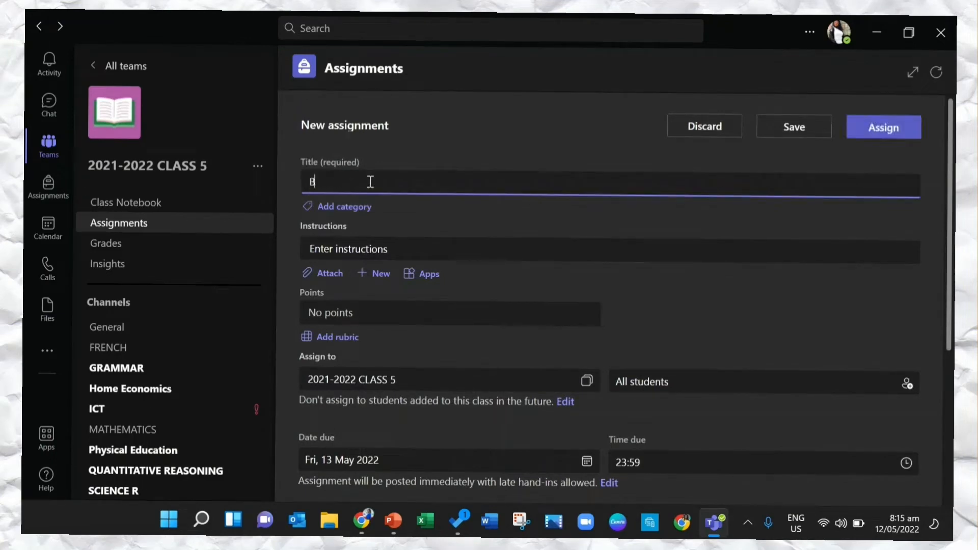
type("RAIN EXERCISE")
Step: Enter the instructions in bold: "RECORD YOURSELF READING AND WATCH YOUR RECORDING, WHEN YOU ARE DON SUBMIT IF YOU ARE SATISFIED"
left_click(340, 249)
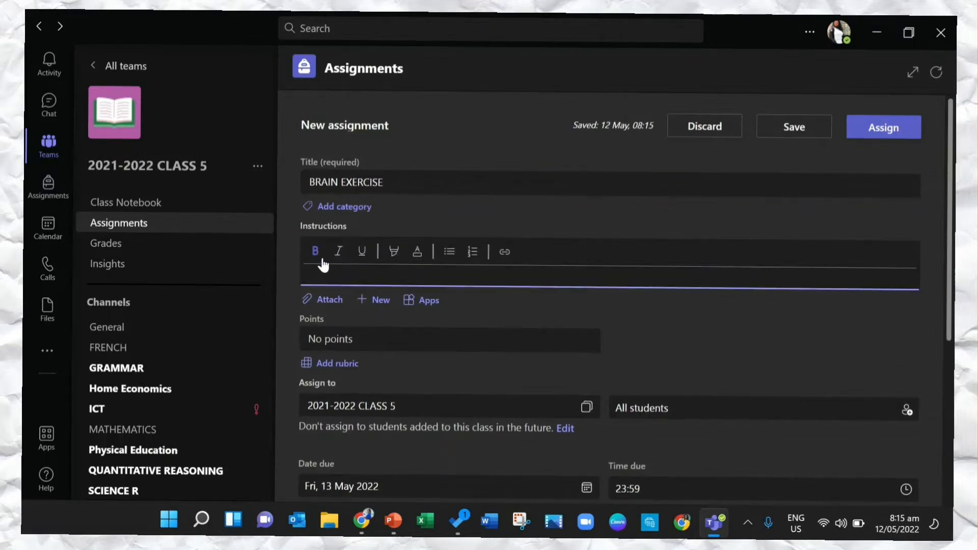
left_click(316, 252)
type("RECORD YOURSE")
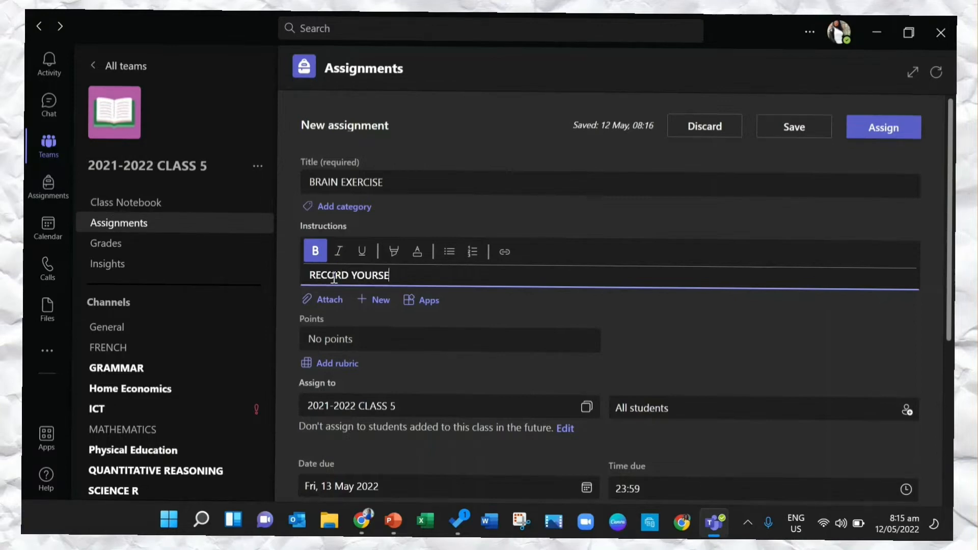
type("LF READING AND WATCH")
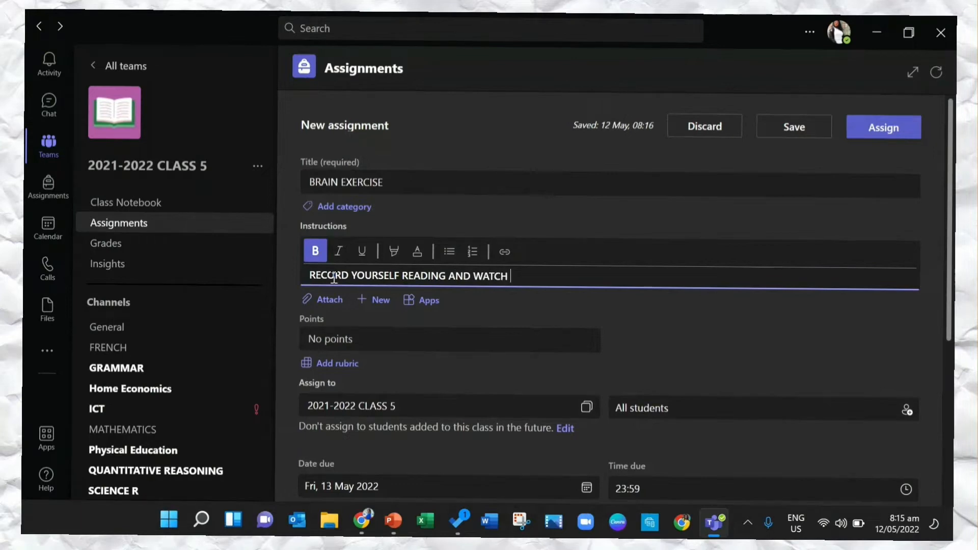
type(" YOUR RECORD")
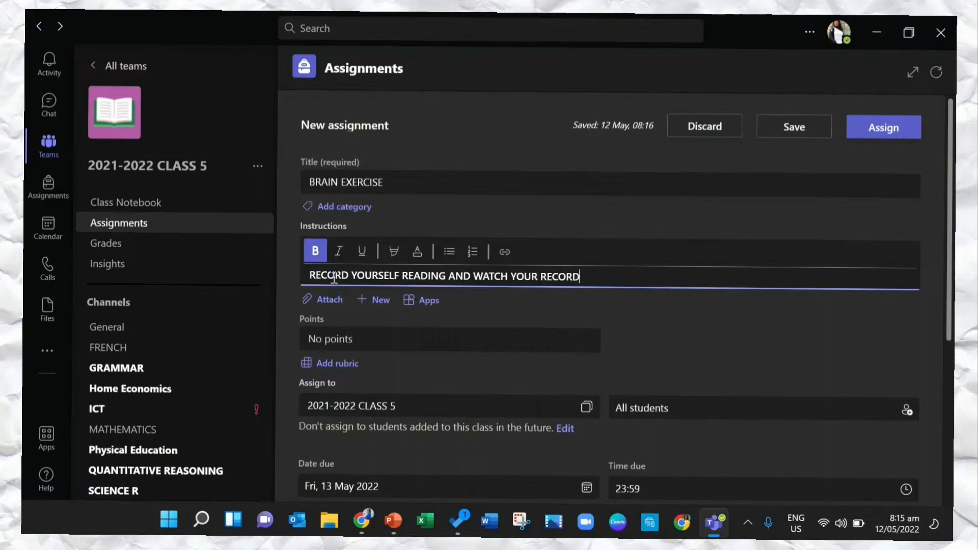
type("ING, WHEN YOU A")
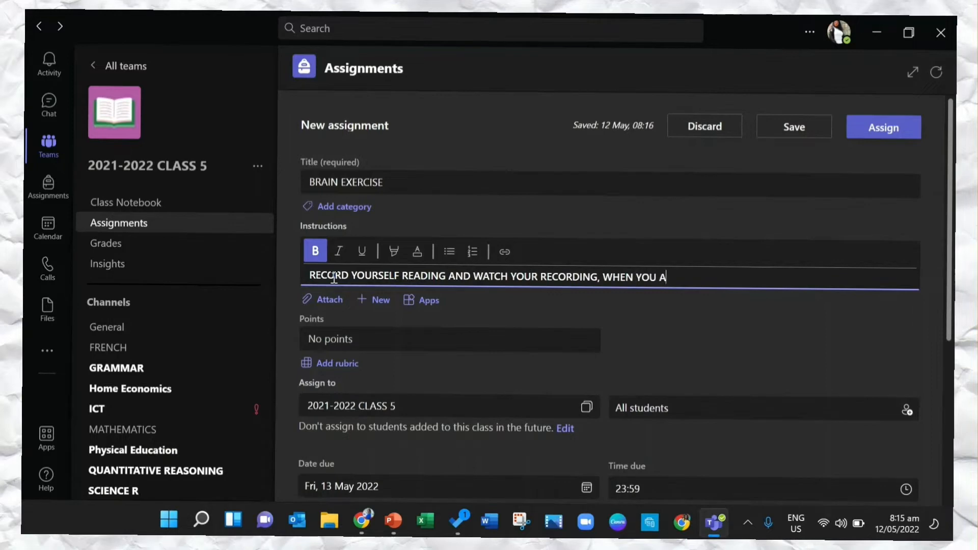
type("RE DON SUBMIT")
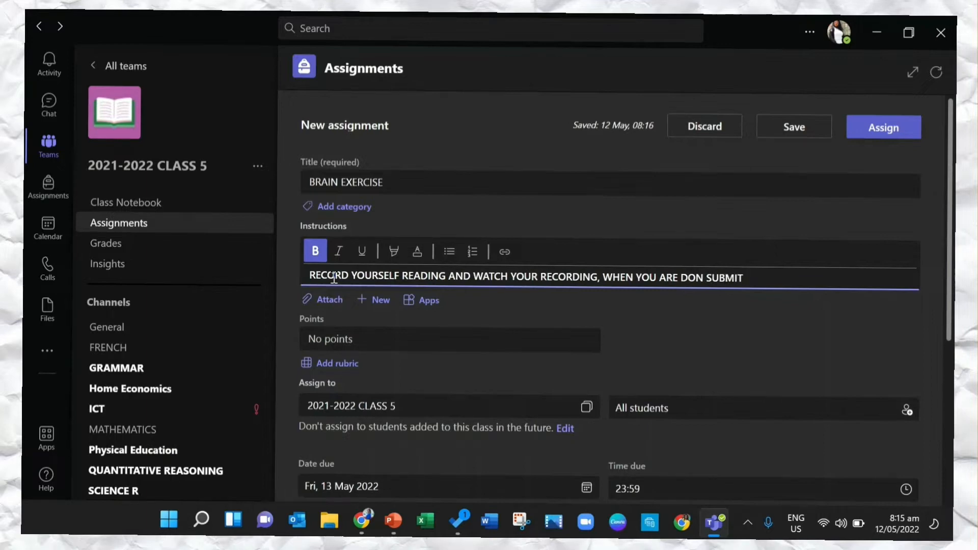
type(" IF YOU ARE SATISFI")
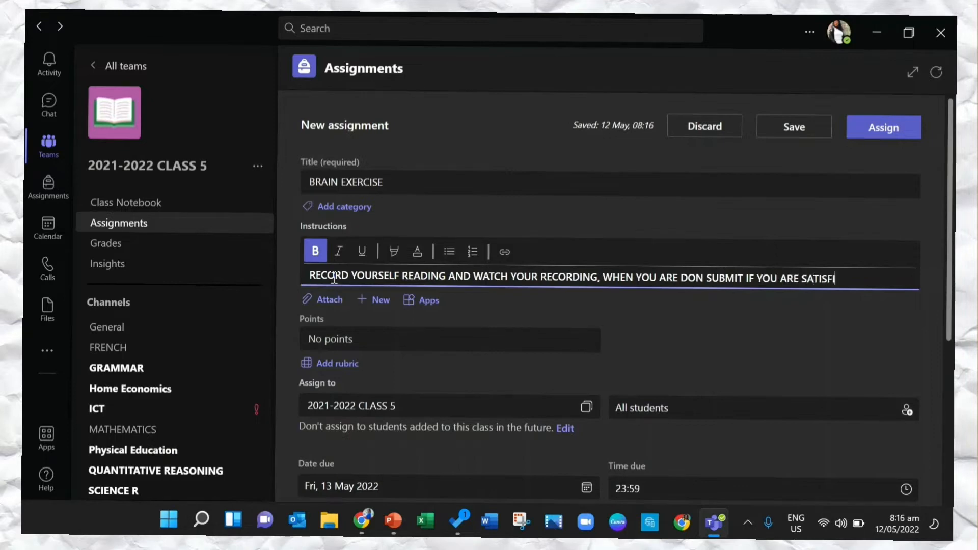
type("ED")
Step: Start attaching a Reading Progress activity to the assignment and open its sample passage library
left_click(330, 302)
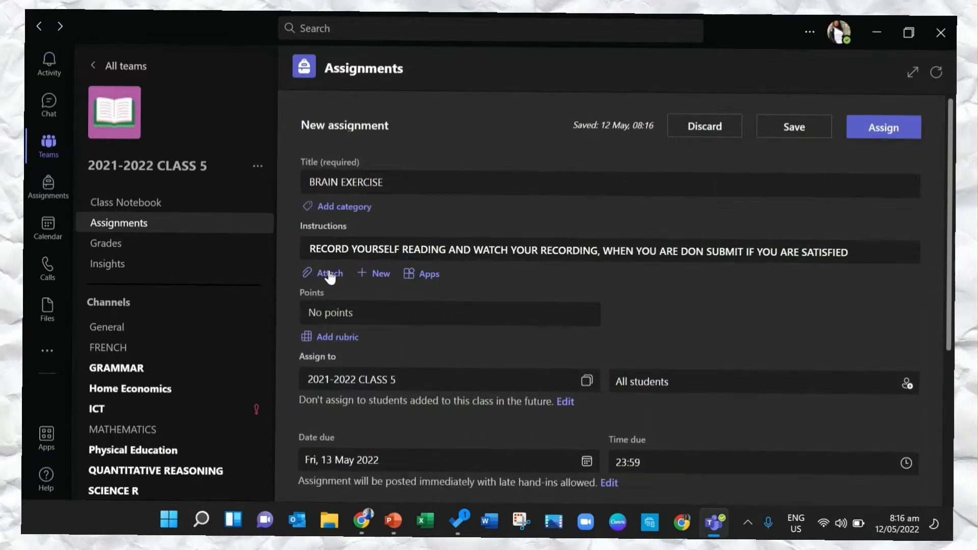
left_click(329, 276)
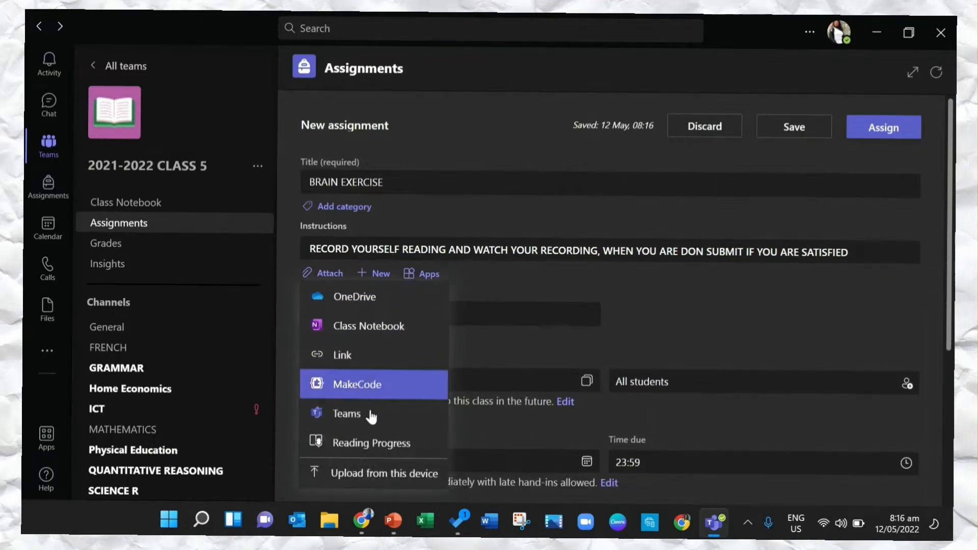
left_click(381, 444)
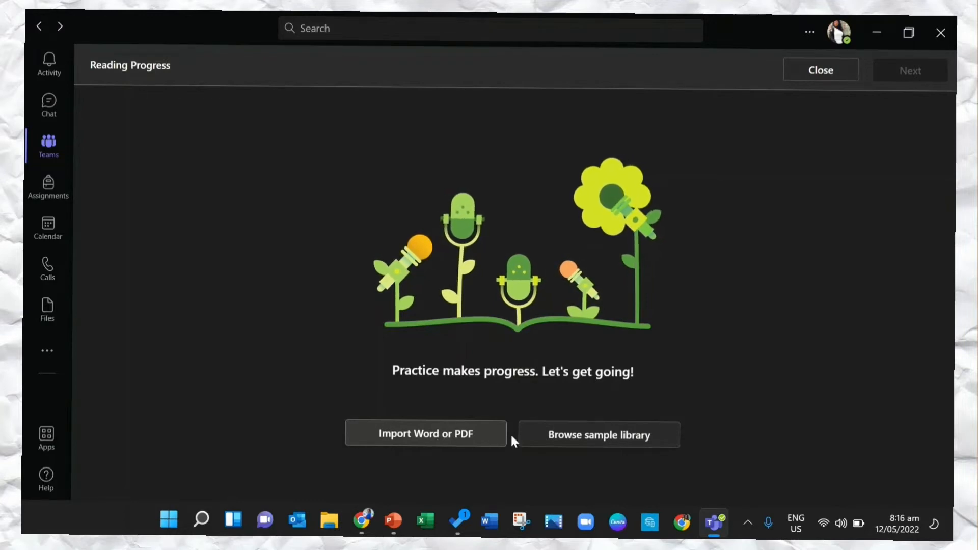
left_click(587, 439)
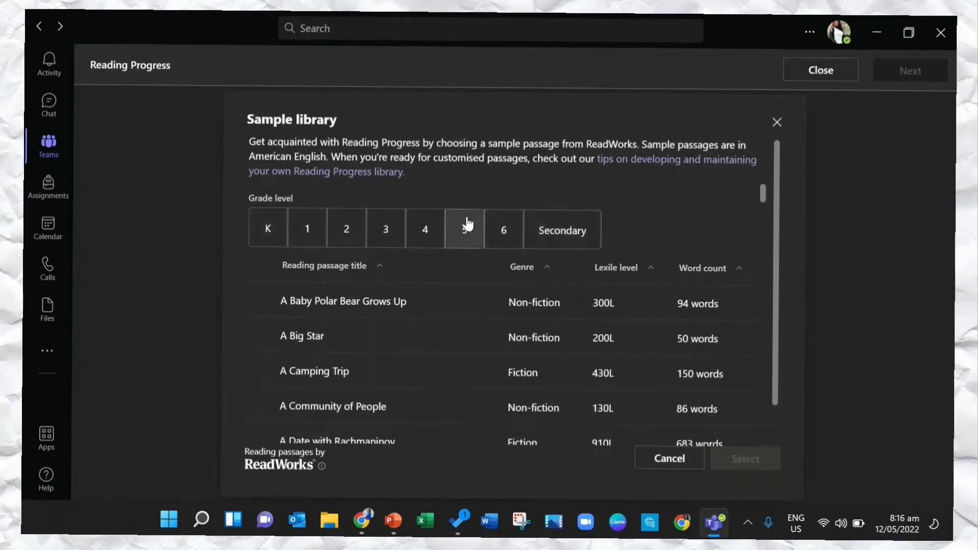
Step: Filter the sample library to grade level 5 and select the fiction passage "My Friend Rebecca"
left_click(461, 233)
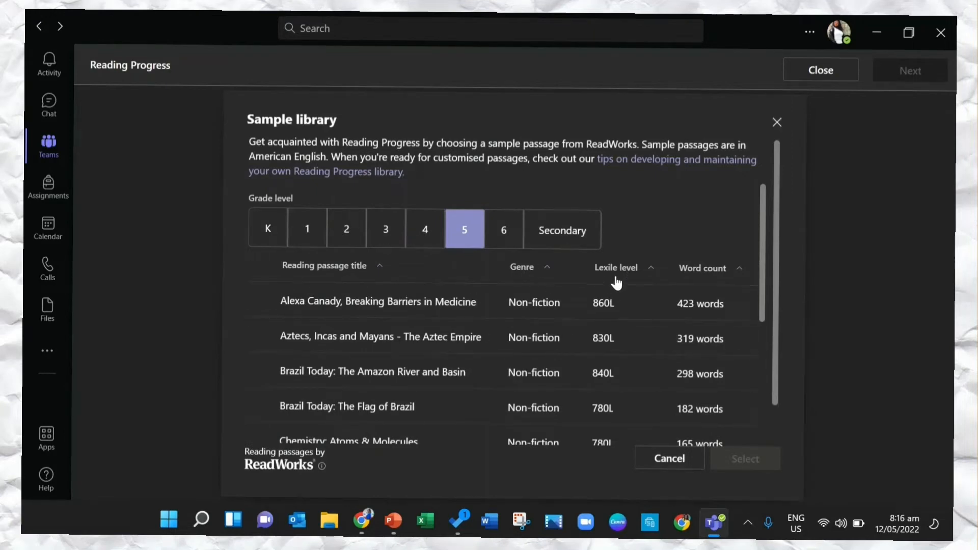
mouse_move(474, 311)
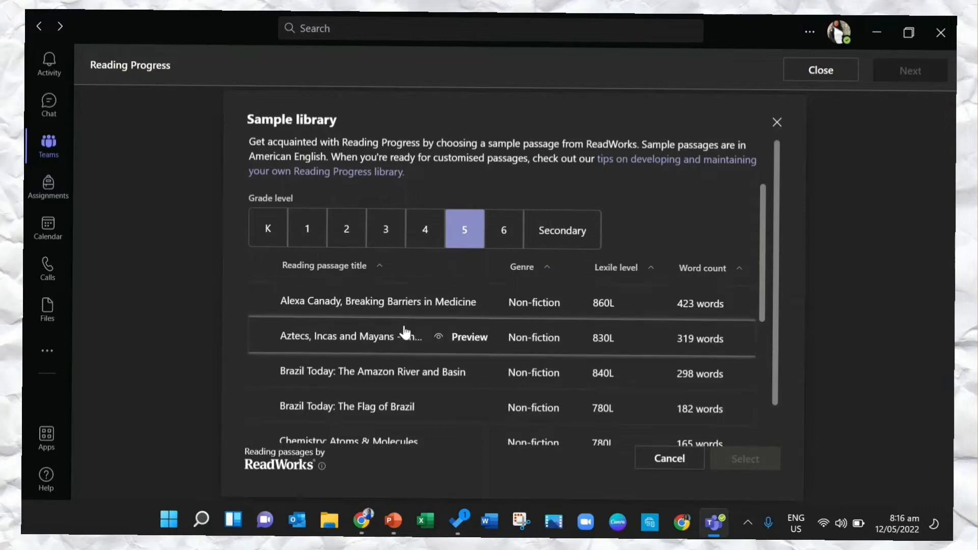
scroll(405, 332, "down", 5)
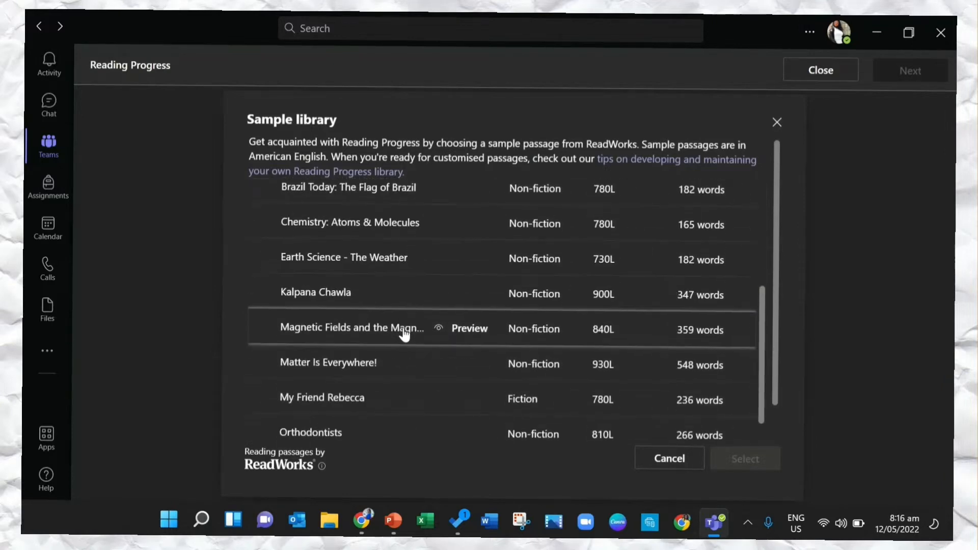
scroll(405, 334, "down", 3)
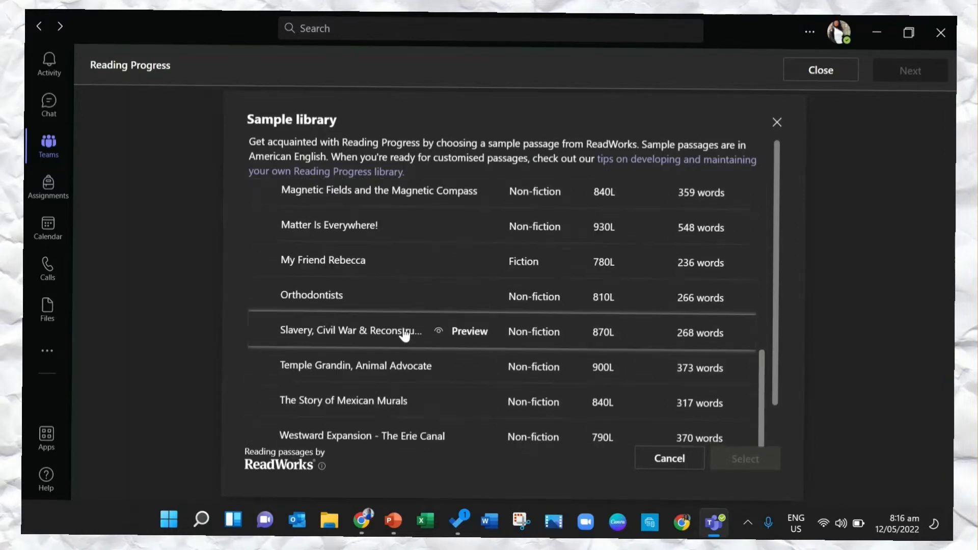
left_click(355, 266)
left_click(355, 266)
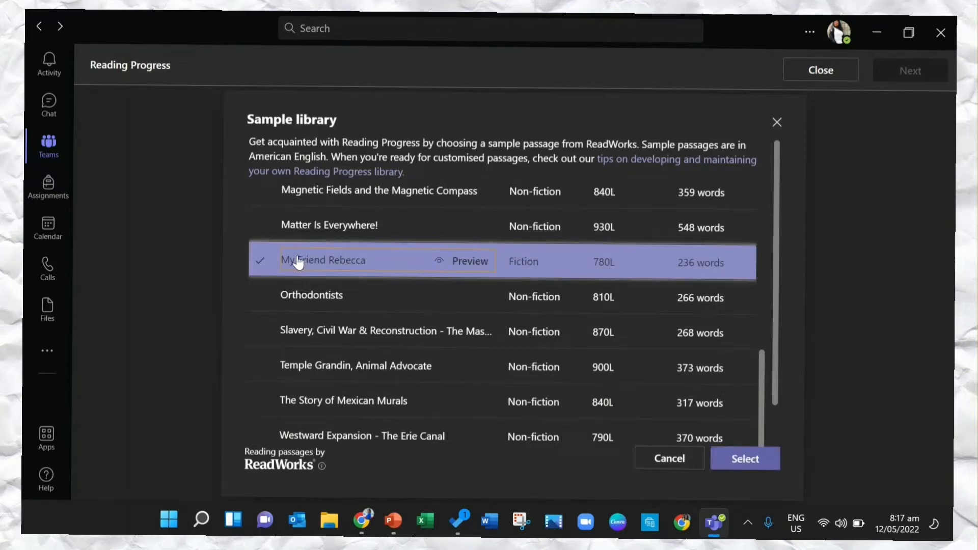
left_click(738, 464)
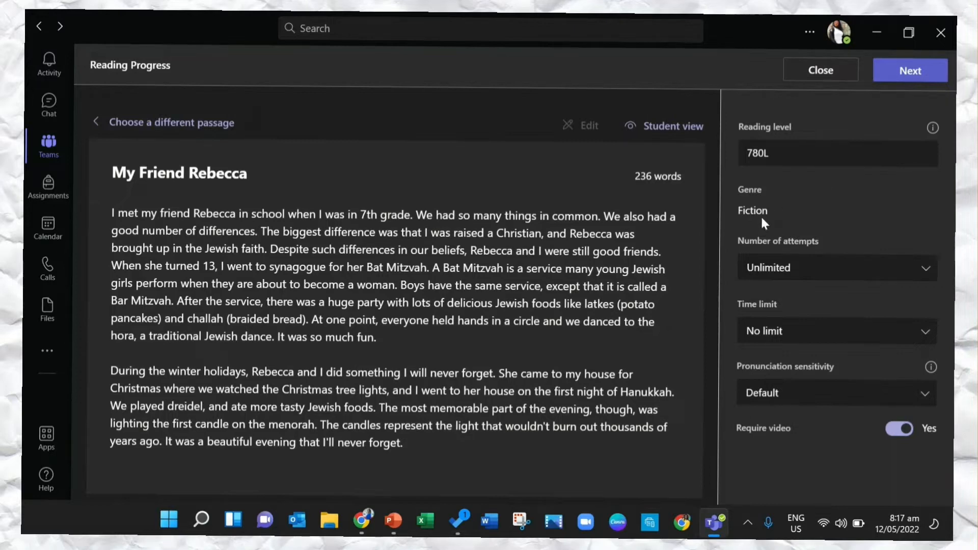
Step: Allow 3 attempts with Default pronunciation sensitivity and add the reading passage to the assignment
left_click(889, 274)
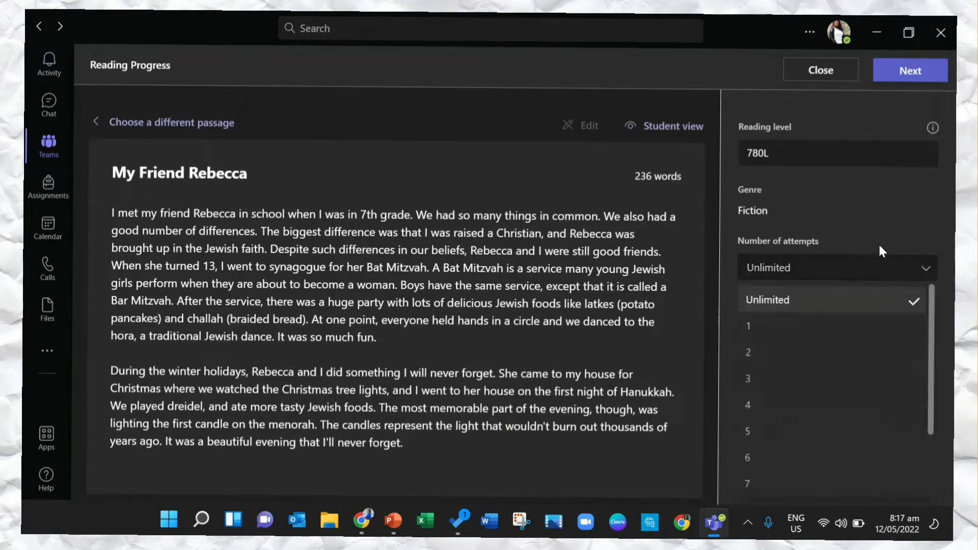
left_click(805, 380)
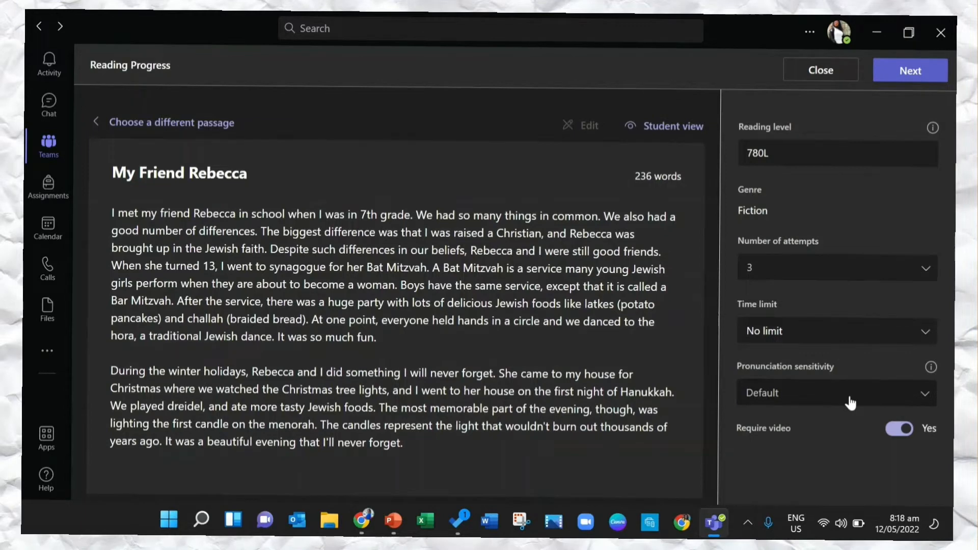
left_click(925, 403)
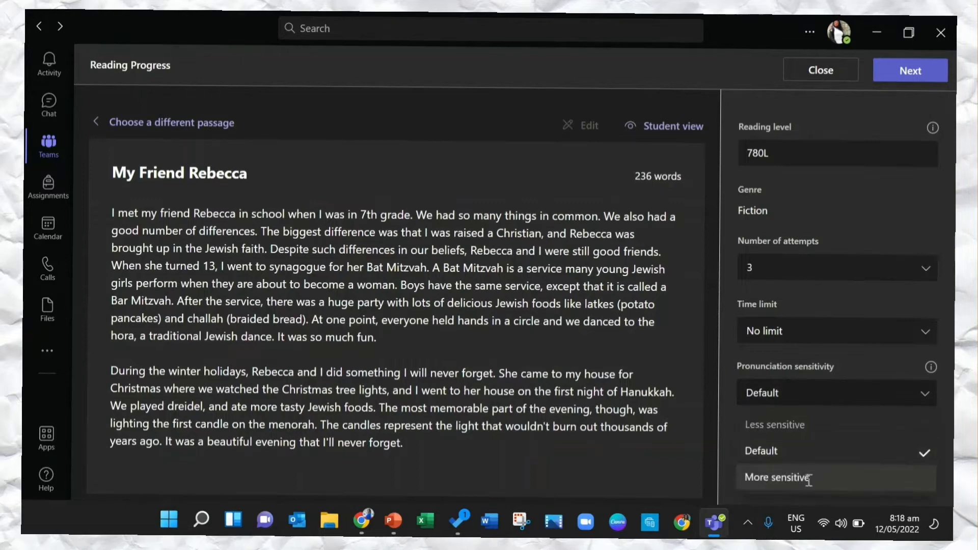
left_click(771, 452)
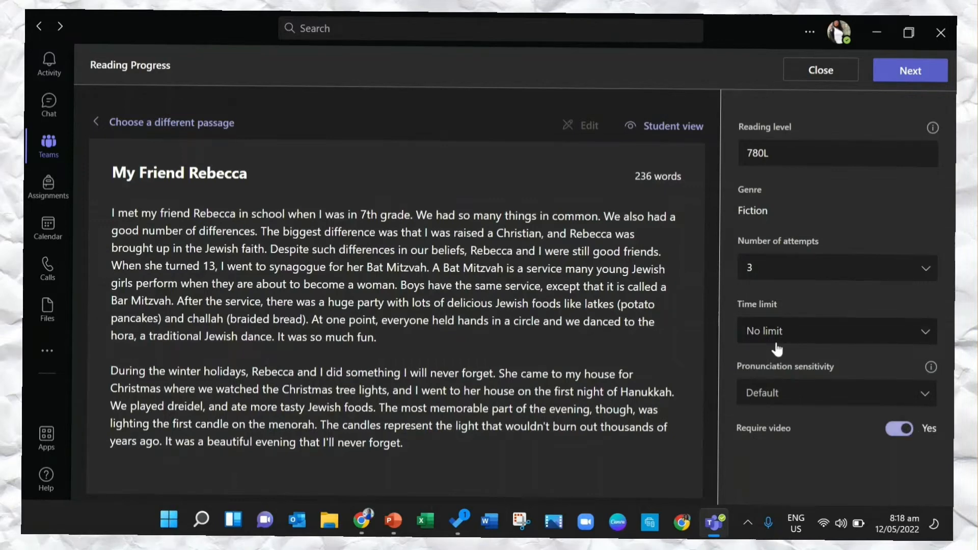
left_click(911, 71)
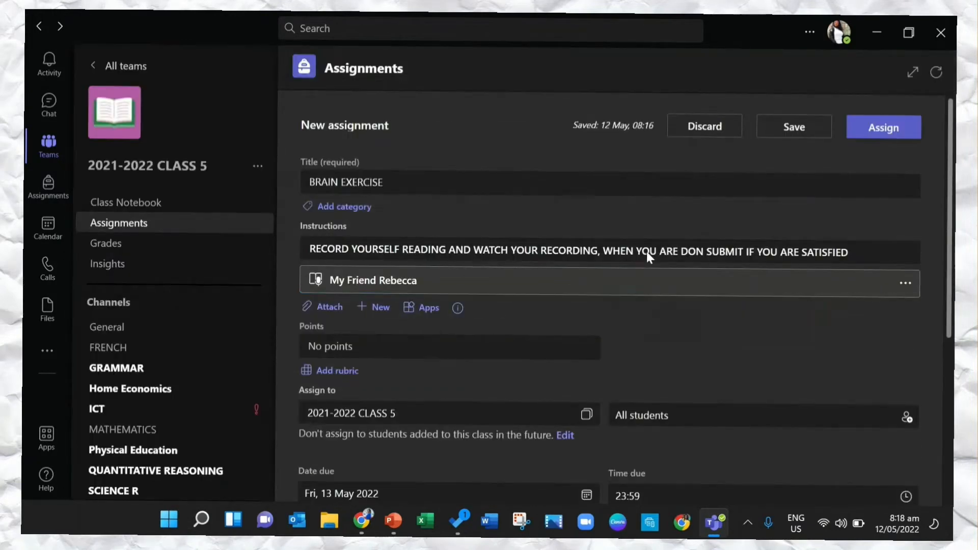
Step: Set the assignment's points to 10 and check which rubrics are available without adding one
left_click(361, 345)
type("1")
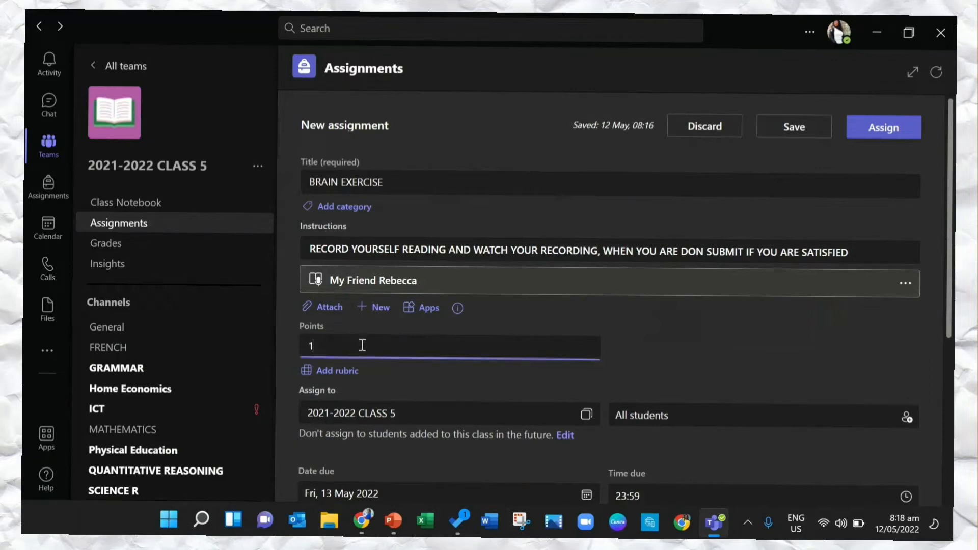
type("0")
left_click(345, 376)
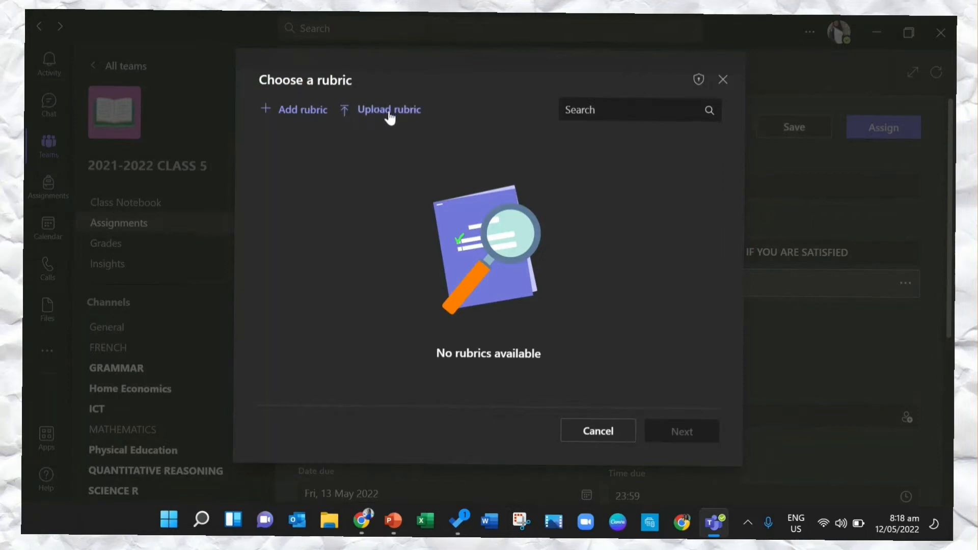
left_click(600, 432)
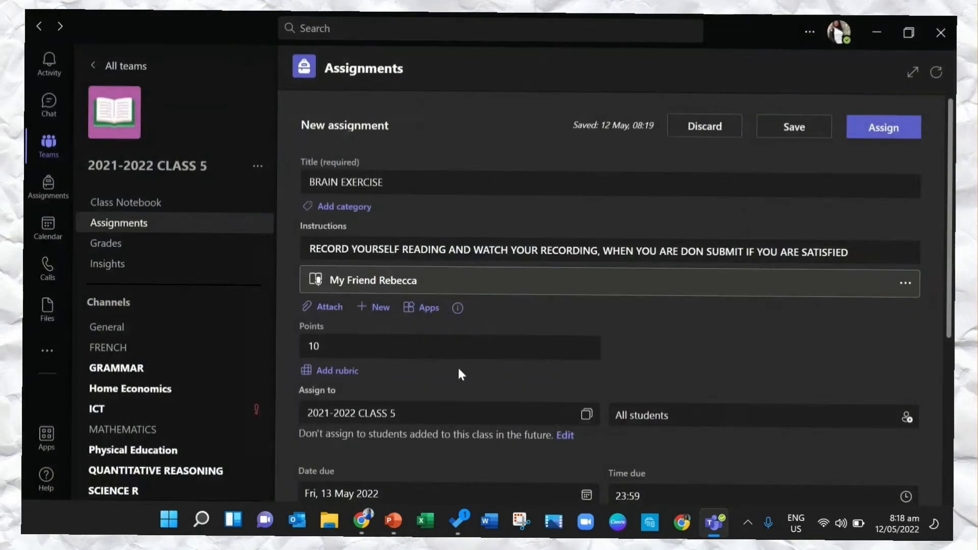
Step: Check the student assignment options and set the assignment's due date to Fri, 20 May 2022
scroll(461, 374, "down", 5)
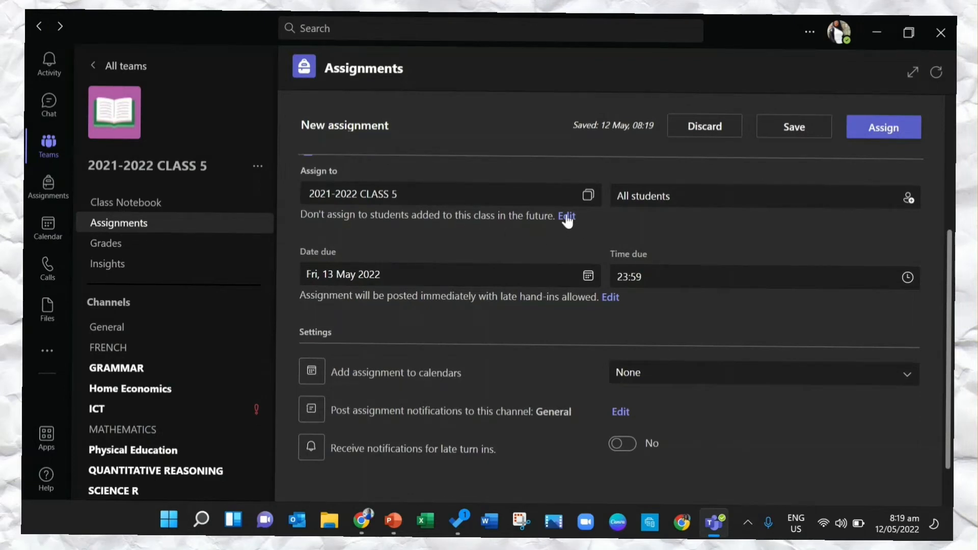
left_click(908, 200)
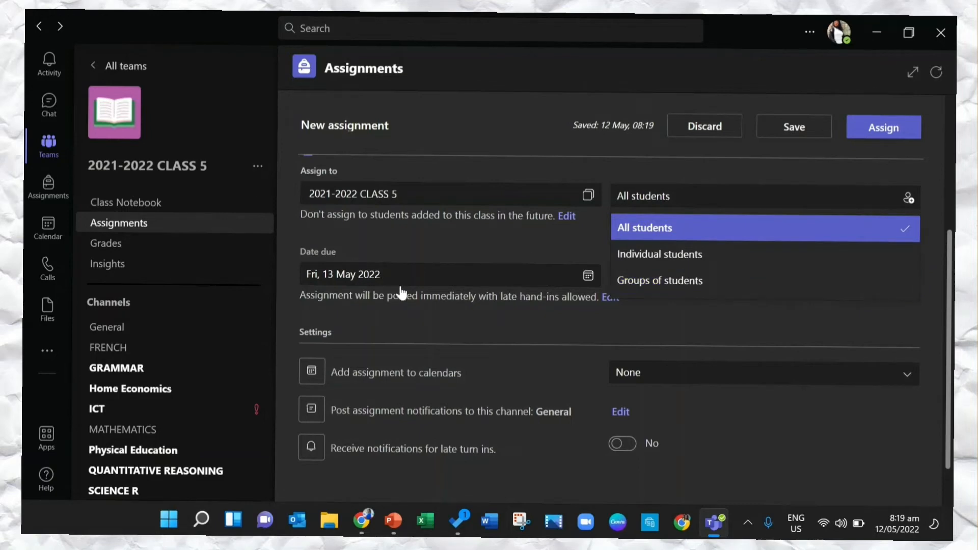
left_click(590, 277)
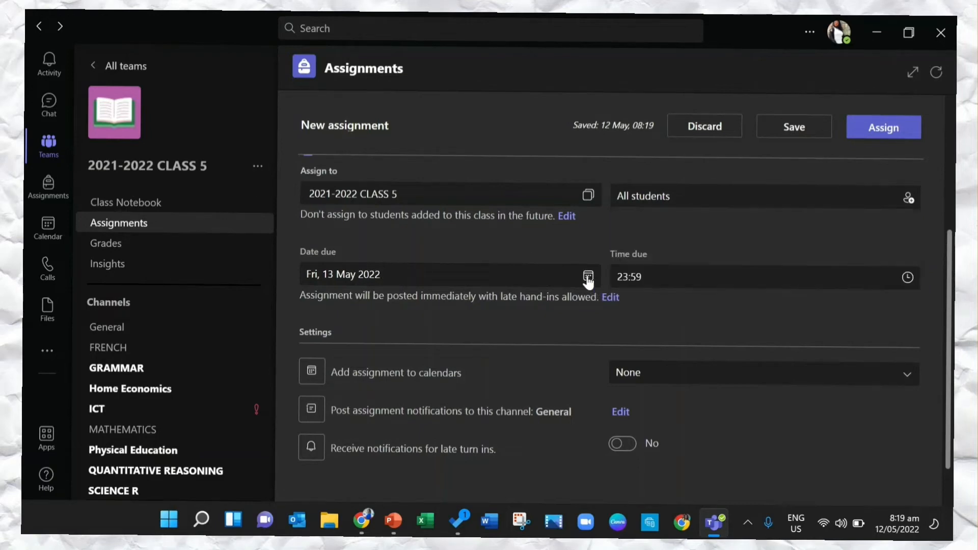
left_click(589, 277)
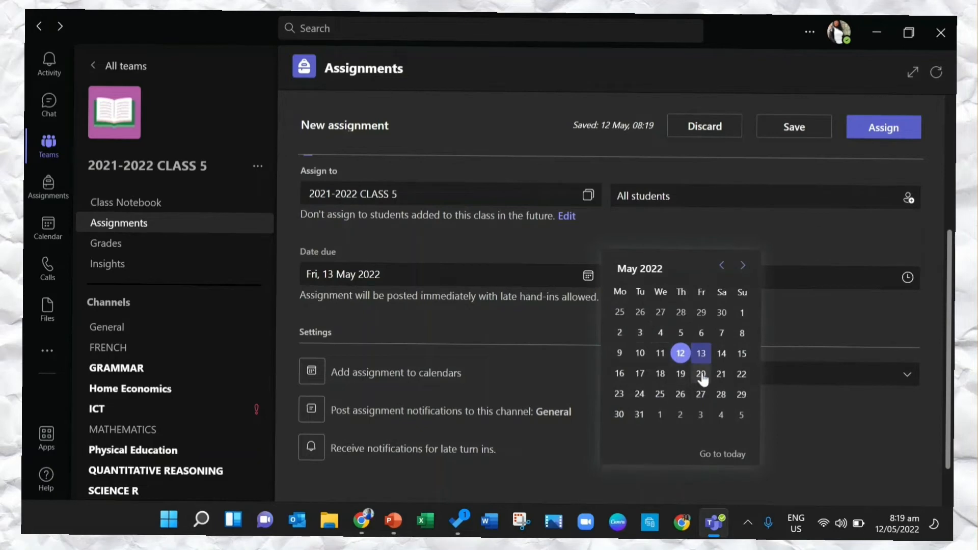
left_click(700, 374)
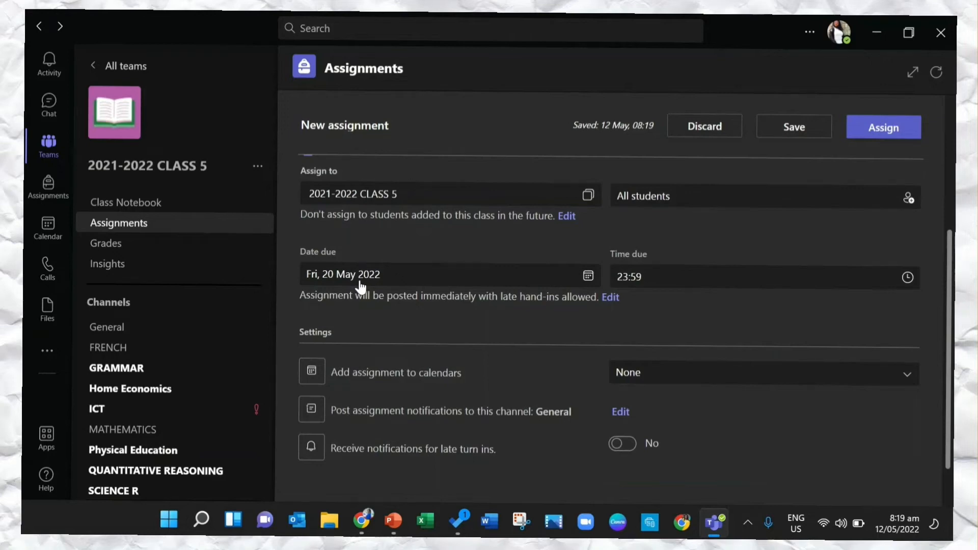
Step: Set the assignment's due time to 10:00
left_click(908, 277)
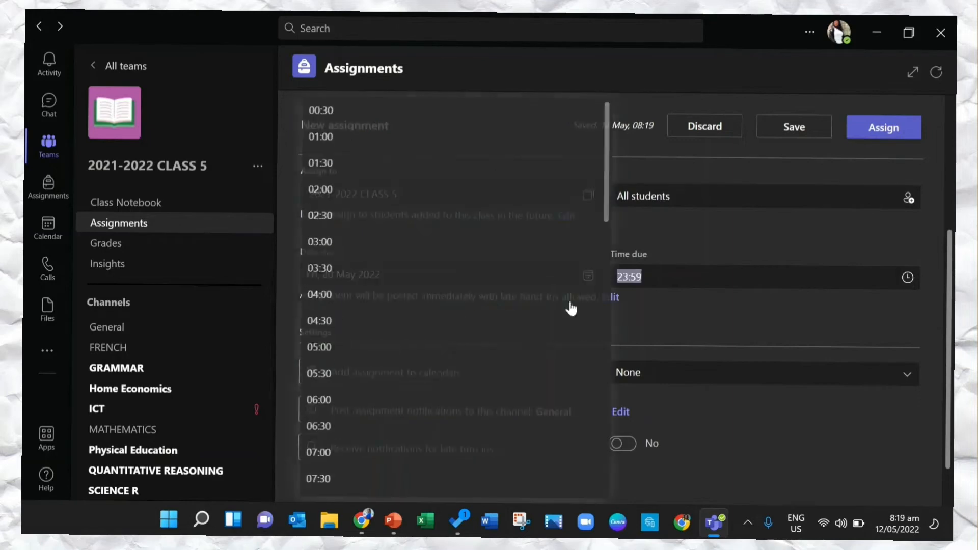
scroll(395, 351, "down", 1)
scroll(406, 366, "down", 2)
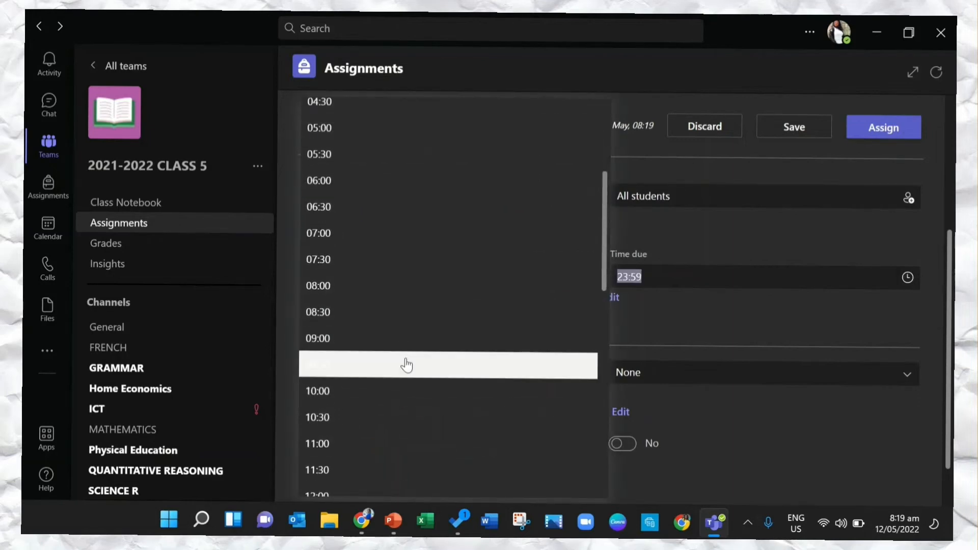
left_click(385, 391)
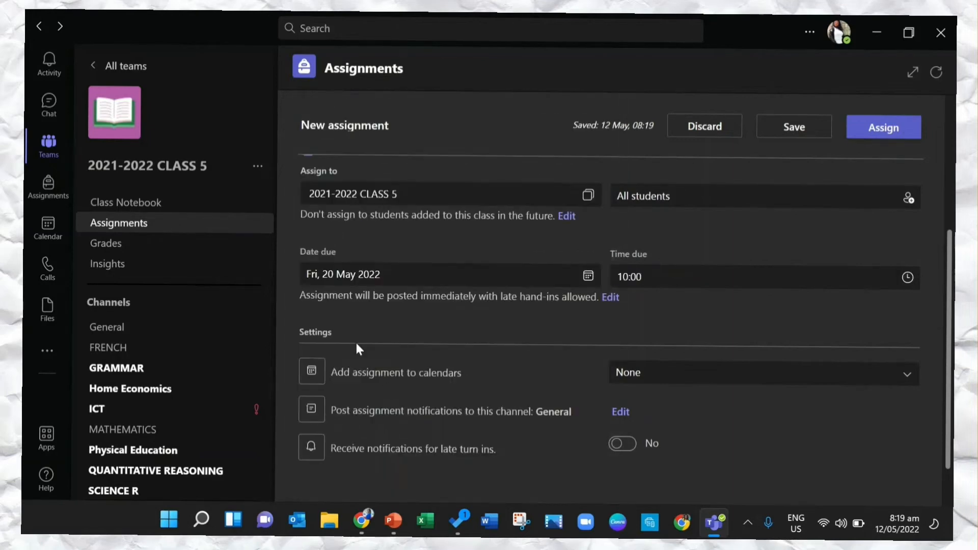
Step: Set the calendar option to Students and me with late turn-in notifications on, and assign the work to the class
scroll(507, 347, "down", 1)
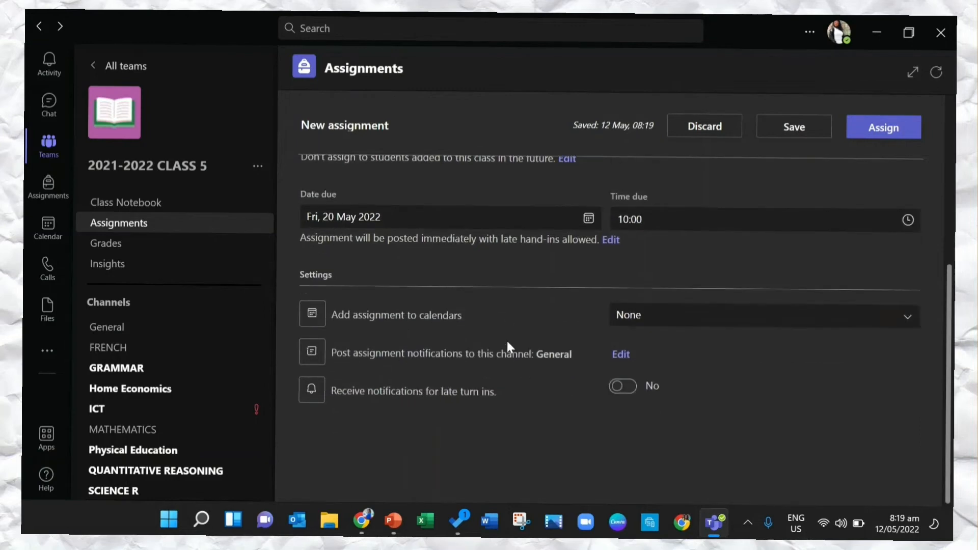
left_click(908, 323)
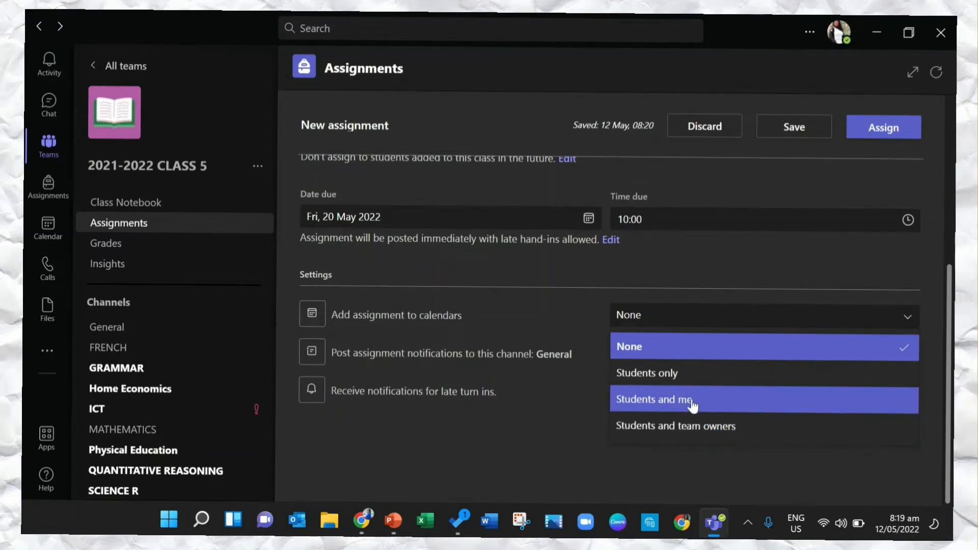
left_click(693, 403)
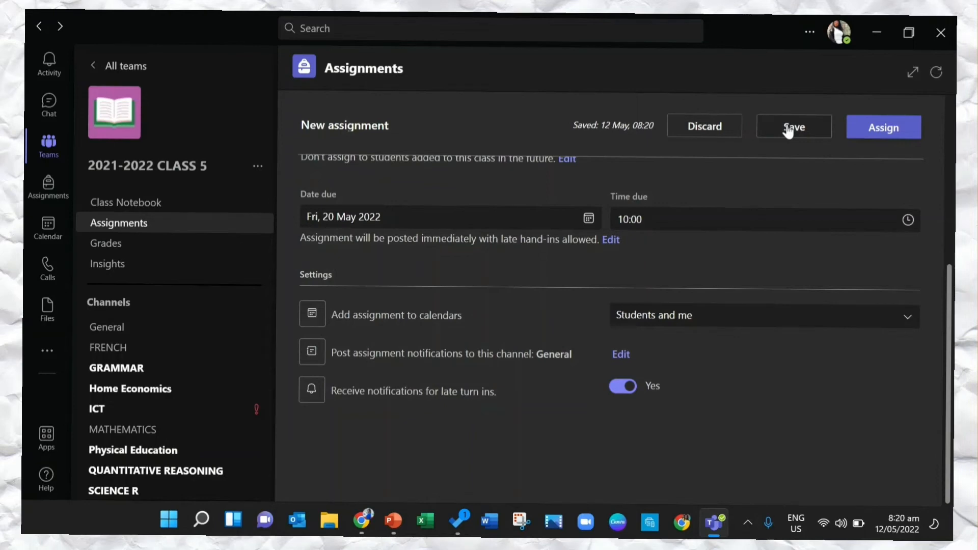
left_click(890, 129)
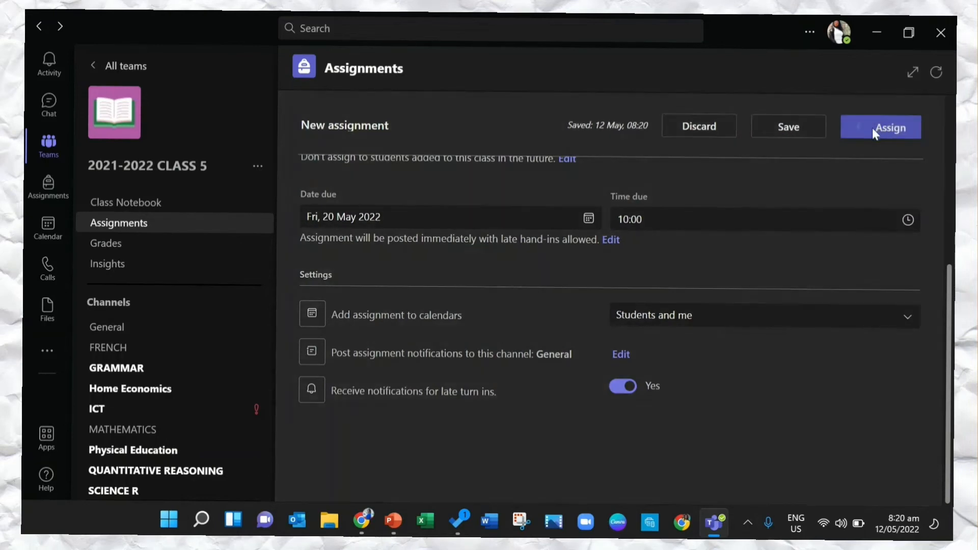